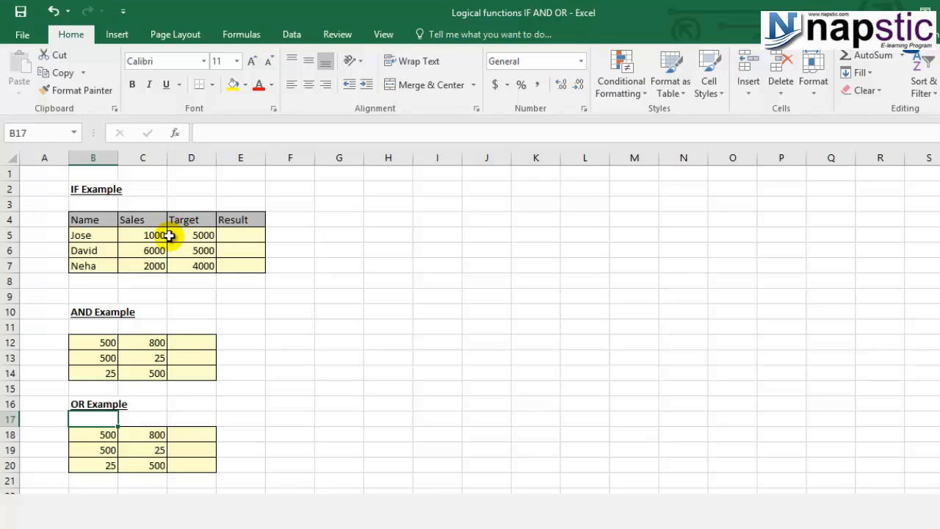
{"action": "left_click", "coordinate": [107, 232]}
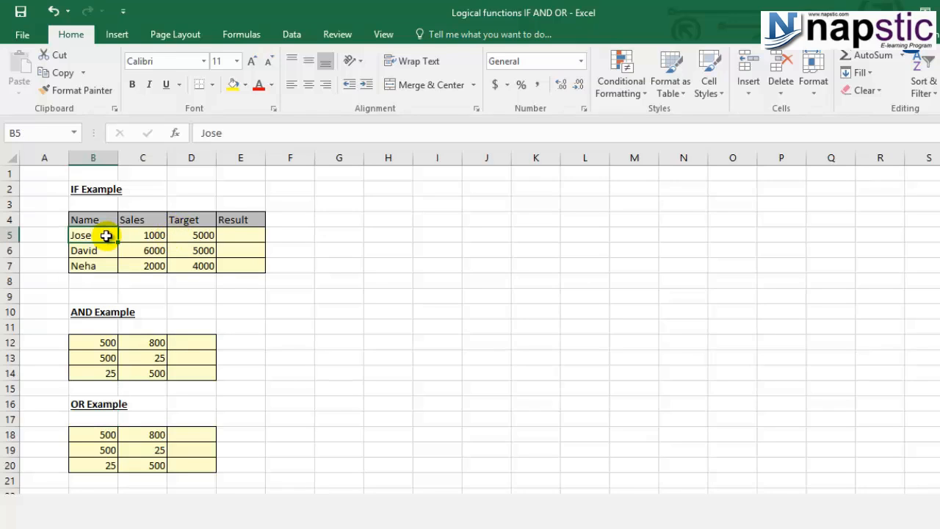
{"action": "left_click", "coordinate": [161, 233]}
{"action": "left_click", "coordinate": [188, 219]}
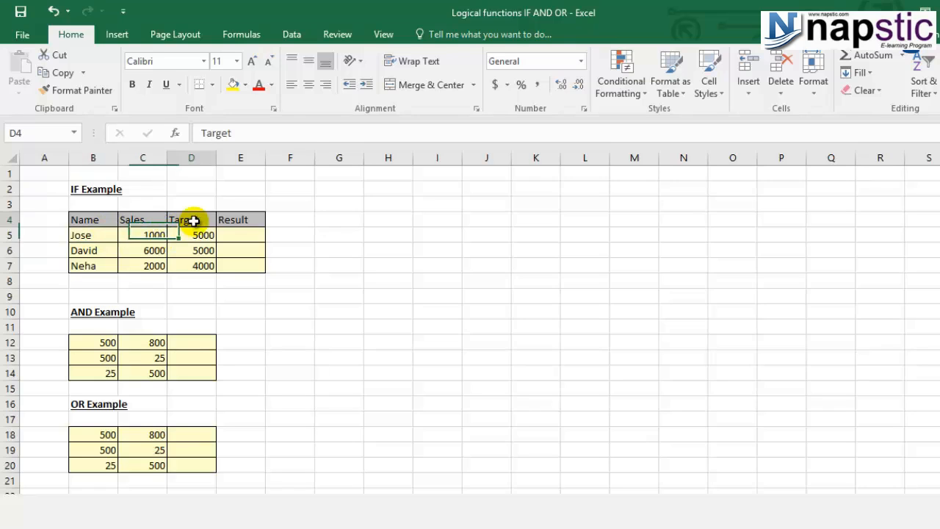
{"action": "left_click", "coordinate": [195, 235]}
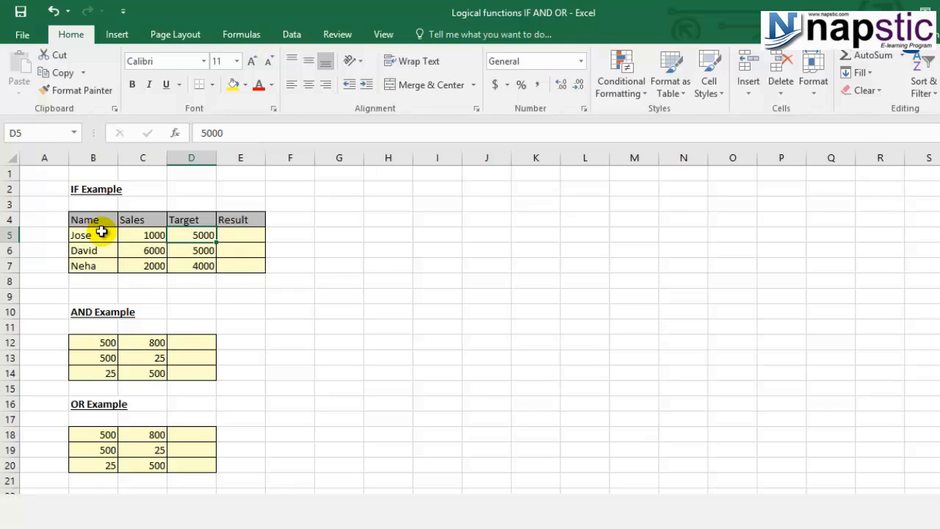
{"action": "left_click", "coordinate": [239, 236]}
{"action": "left_click", "coordinate": [141, 229]}
Start an IF formula in cell E5 with the logical test C5>D5
{"action": "left_click", "coordinate": [236, 233]}
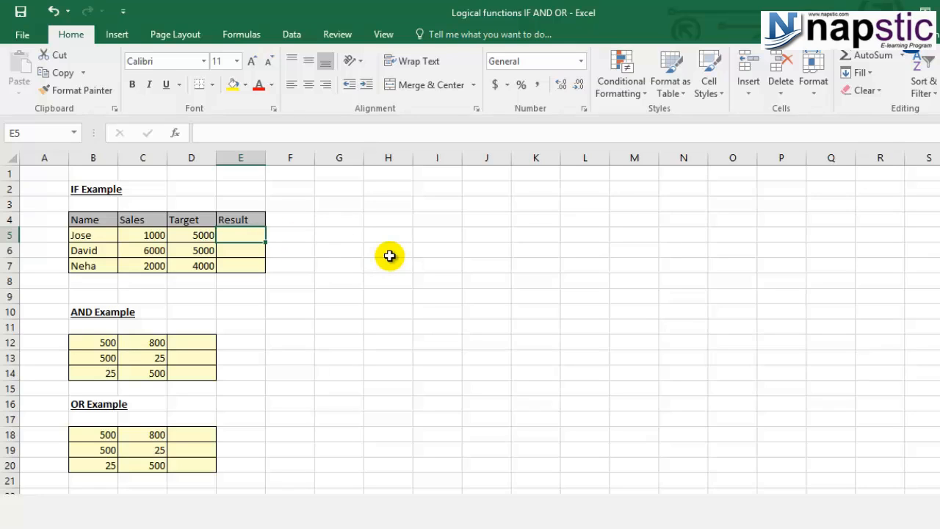
{"action": "type", "text": "="}
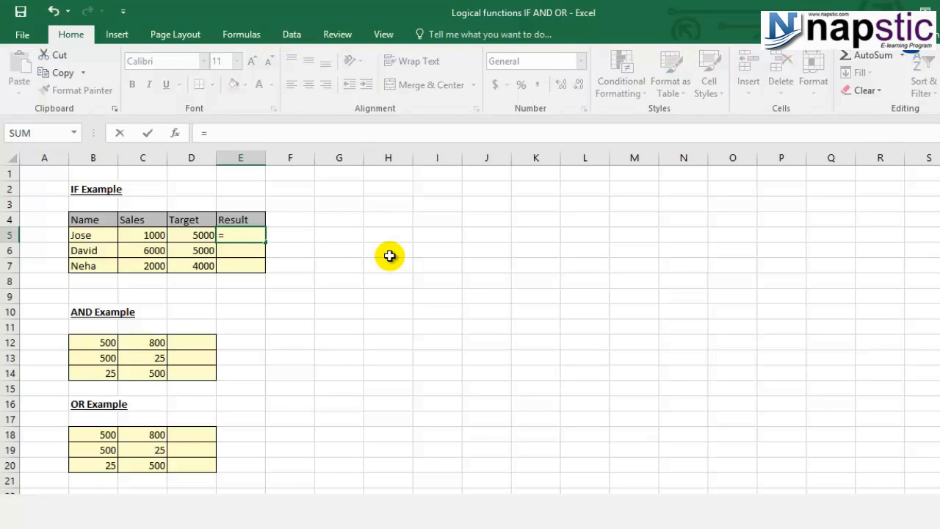
{"action": "type", "text": "if"}
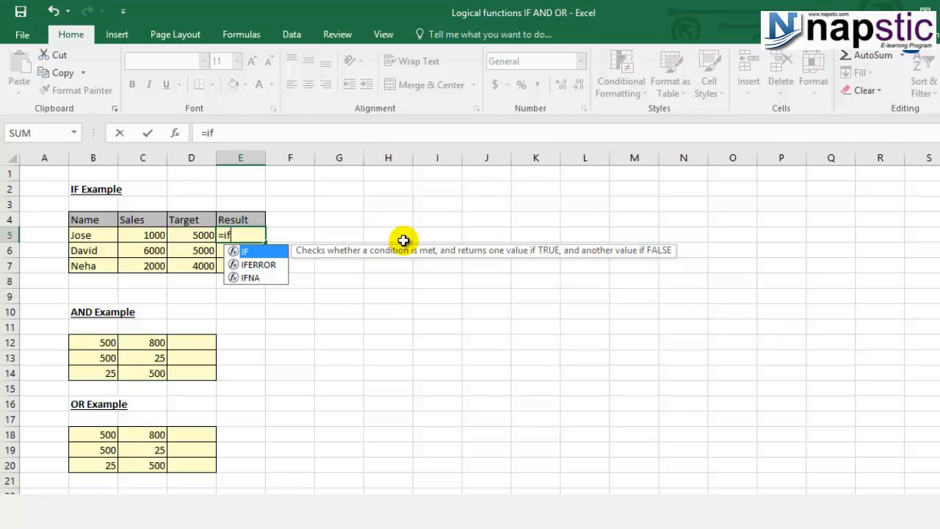
{"action": "double_click", "coordinate": [271, 256]}
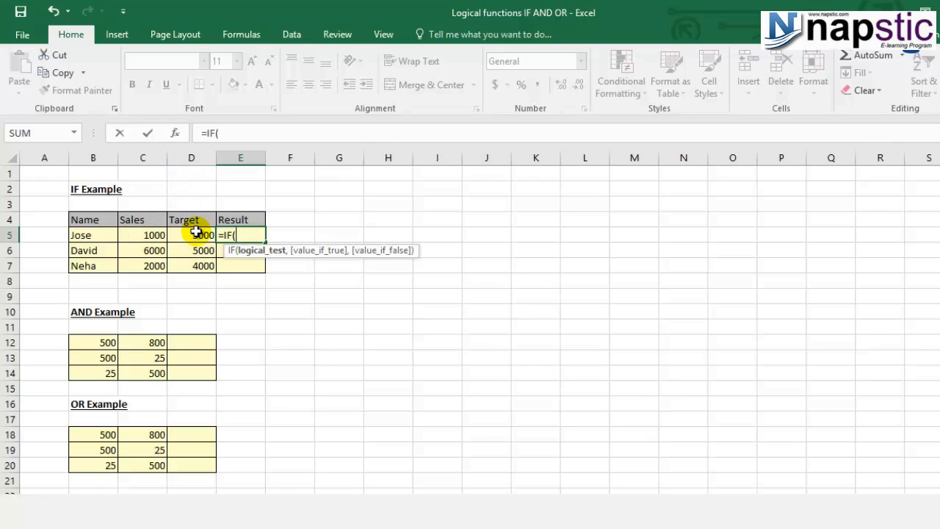
{"action": "left_click", "coordinate": [160, 234]}
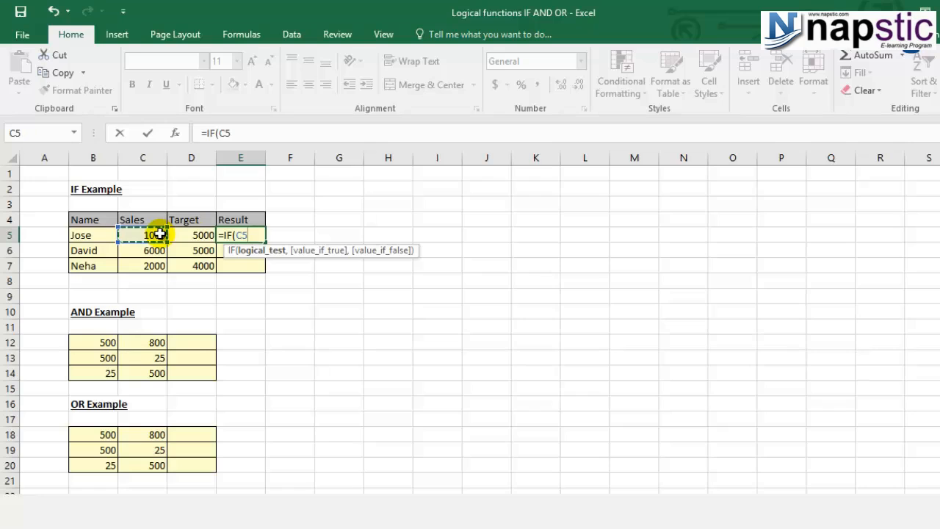
{"action": "type", "text": ">"}
{"action": "left_click", "coordinate": [180, 236]}
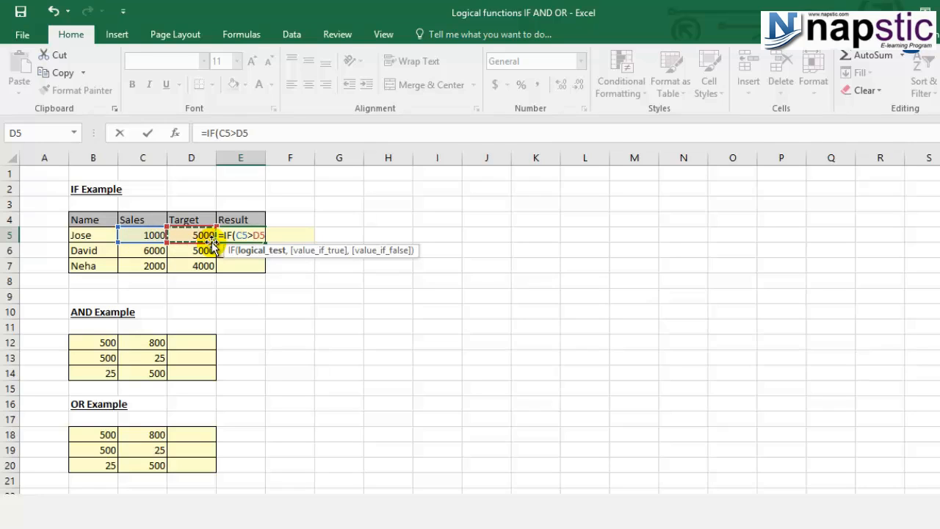
Add "Achieved" as the value if true in the E5 IF formula
{"action": "type", "text": ","}
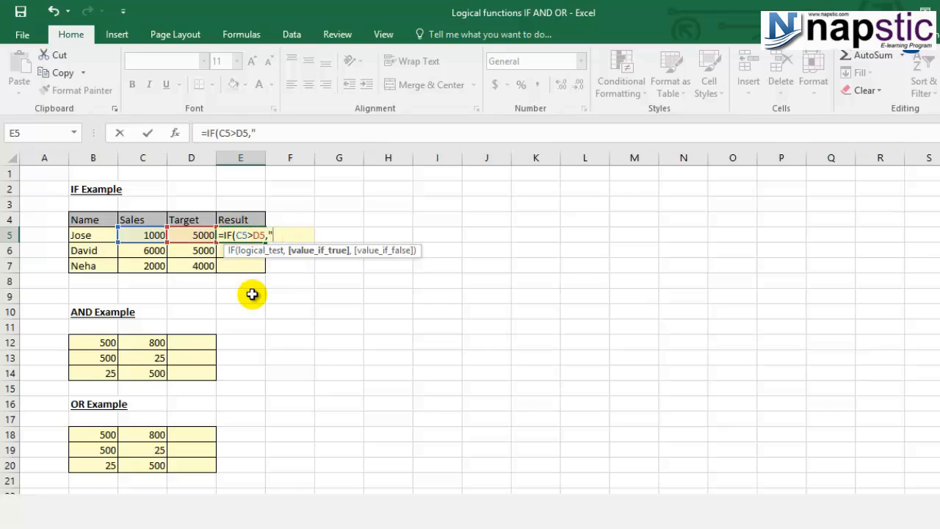
{"action": "type", "text": "Achieved"}
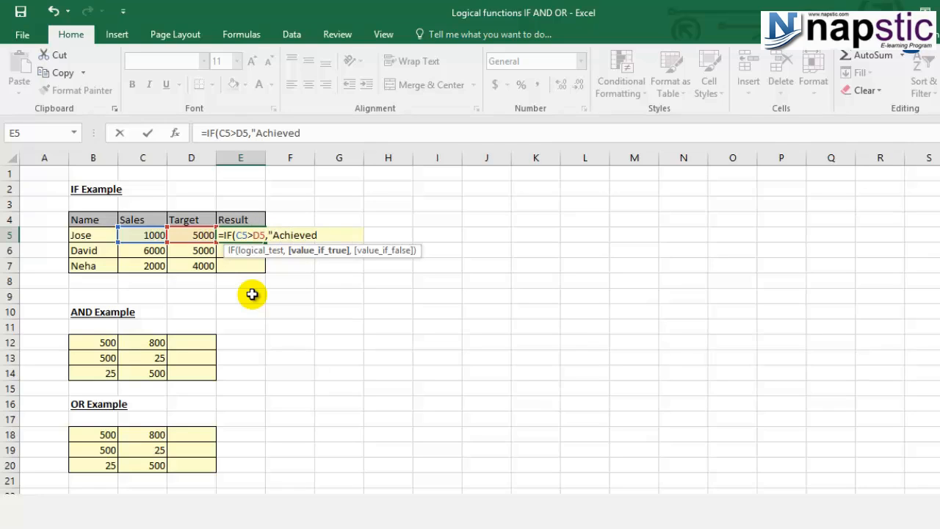
{"action": "type", "text": "\""}
{"action": "type", "text": ","}
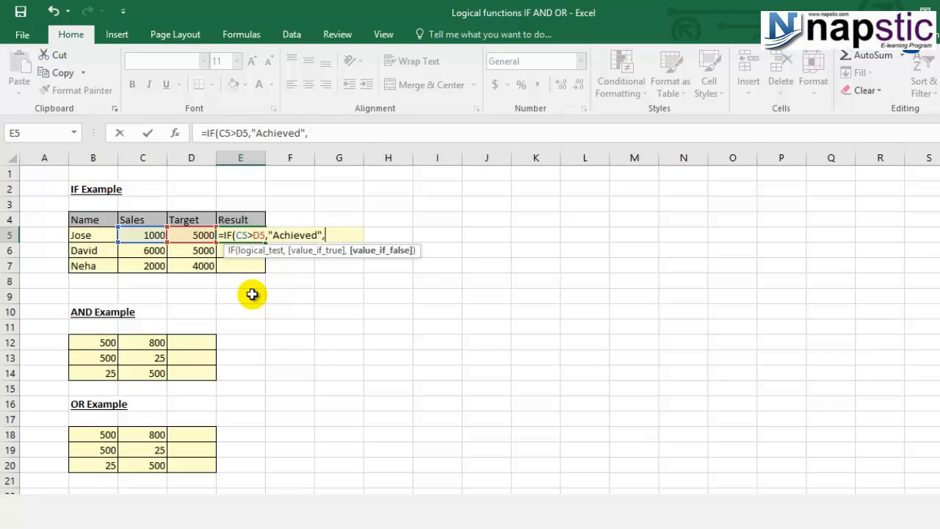
{"action": "type", "text": "\""}
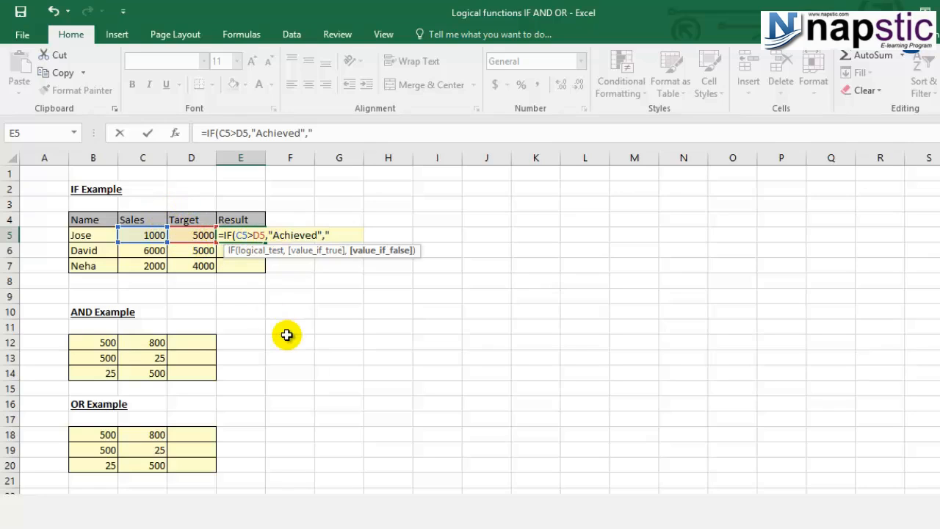
Add "Not Achieved" as the value if false and complete the IF formula in E5
{"action": "type", "text": "Not Achieved\""}
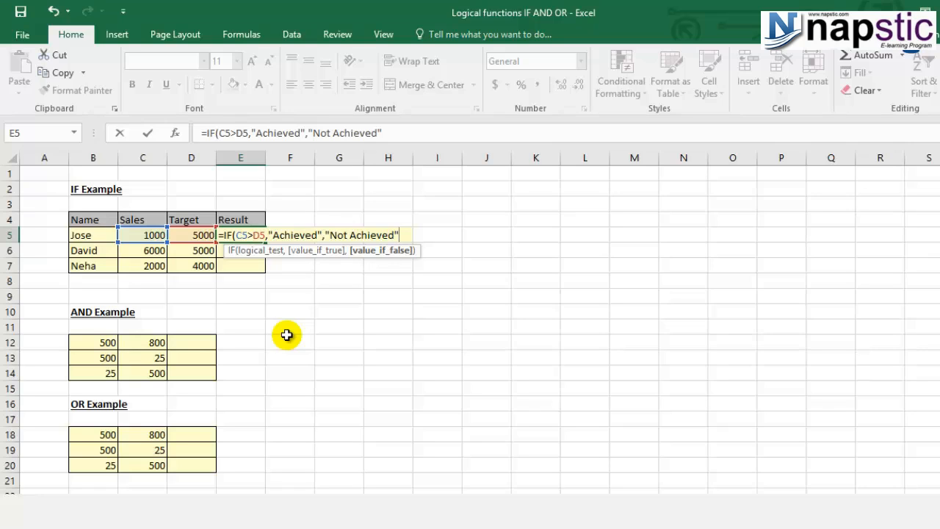
{"action": "type", "text": ")"}
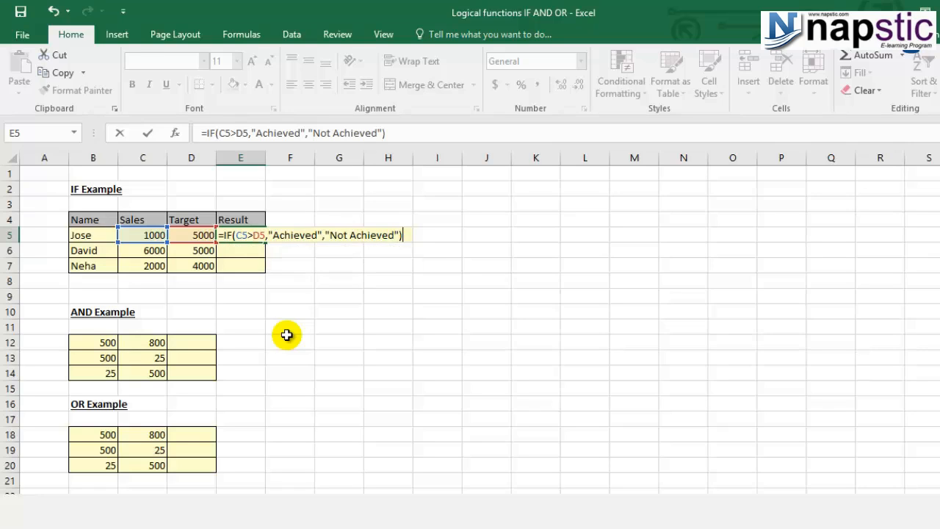
{"action": "key", "text": "Return"}
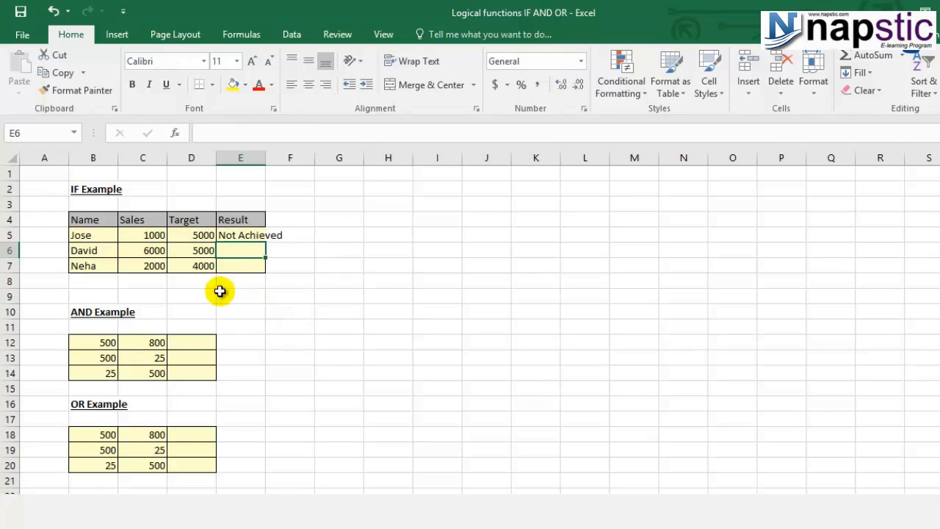
Autofit the width of column E and copy the IF formula from E5 into E6:E7
{"action": "double_click", "coordinate": [266, 158]}
{"action": "left_click", "coordinate": [266, 235]}
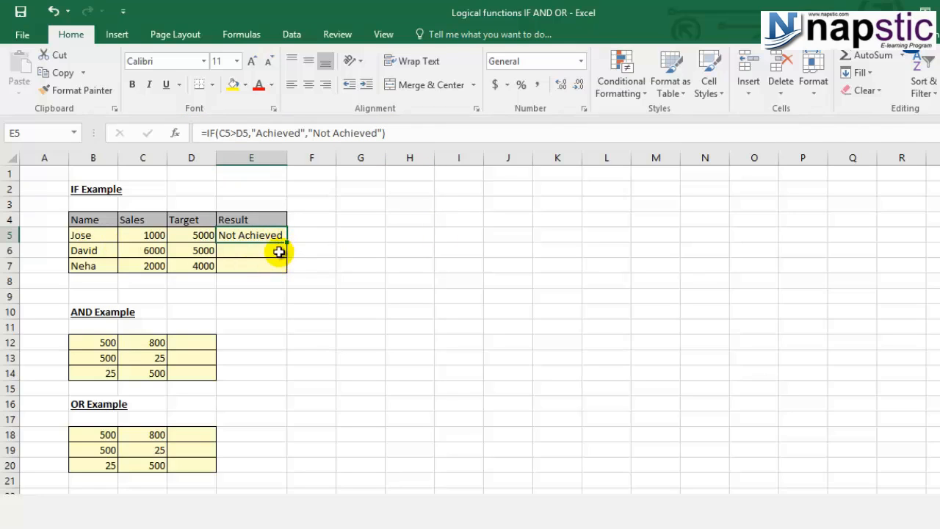
{"action": "key", "text": "ctrl+c"}
{"action": "left_click_drag", "start_coordinate": [275, 254], "coordinate": [268, 262]}
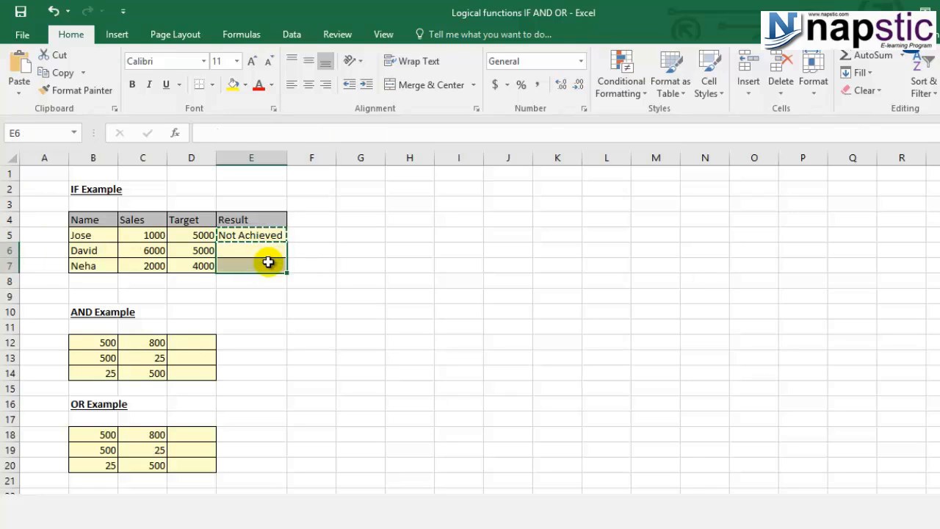
{"action": "key", "text": "ctrl+v"}
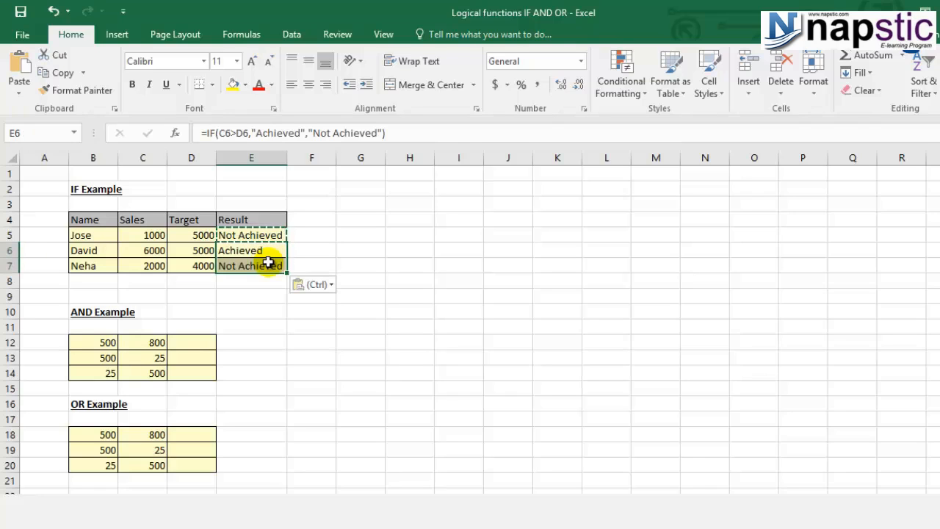
{"action": "key", "text": "Escape"}
{"action": "left_click", "coordinate": [264, 294]}
Inspect the copied IF formulas in E6 and E7 and the cells they reference
{"action": "left_click", "coordinate": [265, 248]}
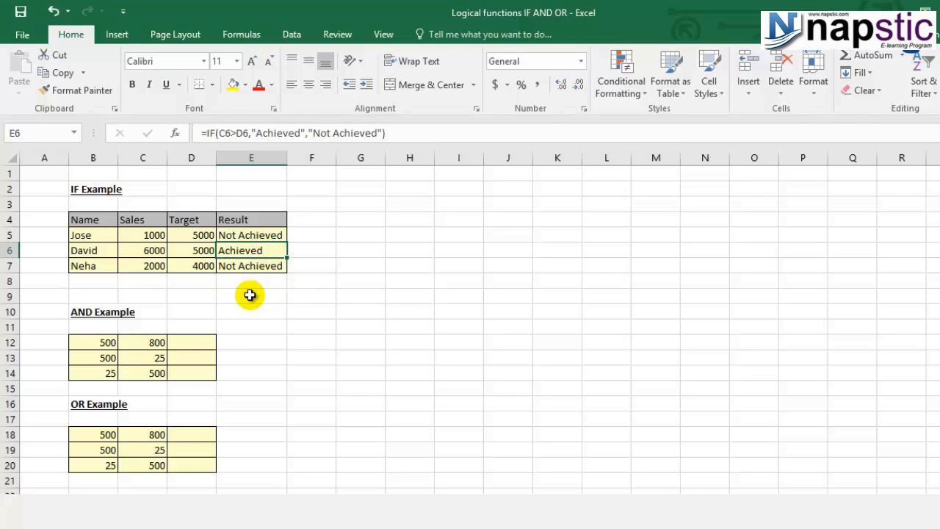
{"action": "key", "text": "F2"}
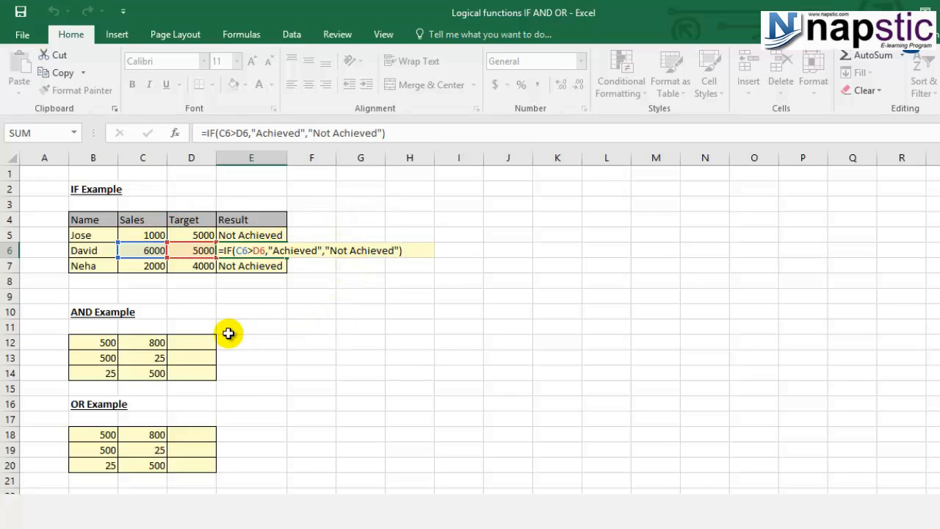
{"action": "key", "text": "ctrl+Return"}
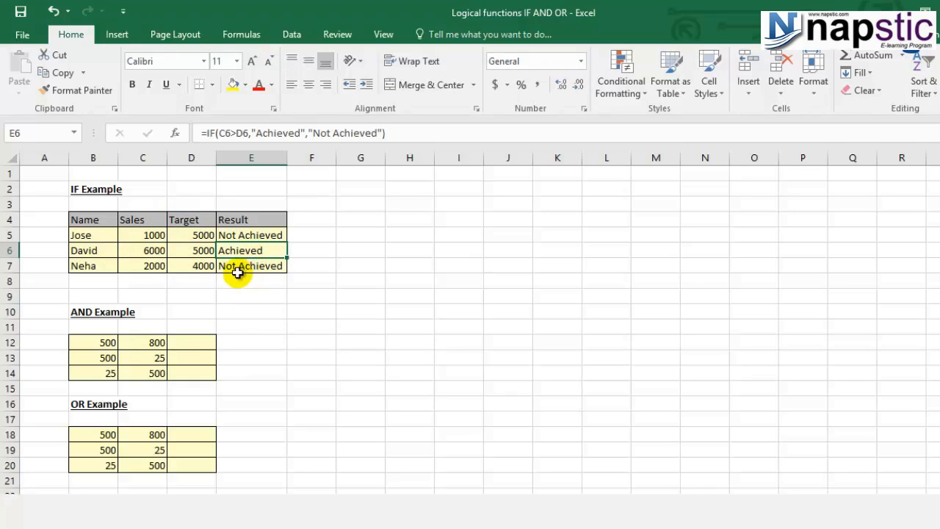
{"action": "left_click", "coordinate": [101, 269]}
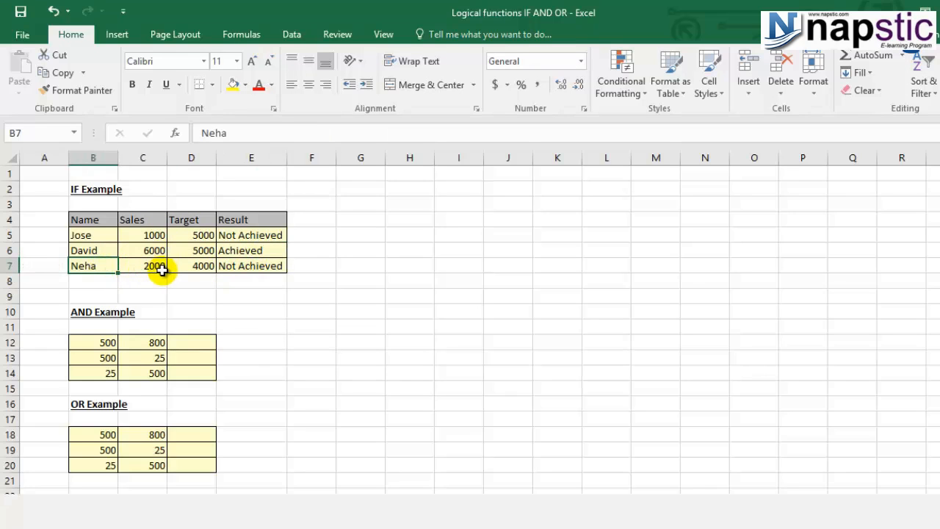
{"action": "left_click", "coordinate": [265, 269]}
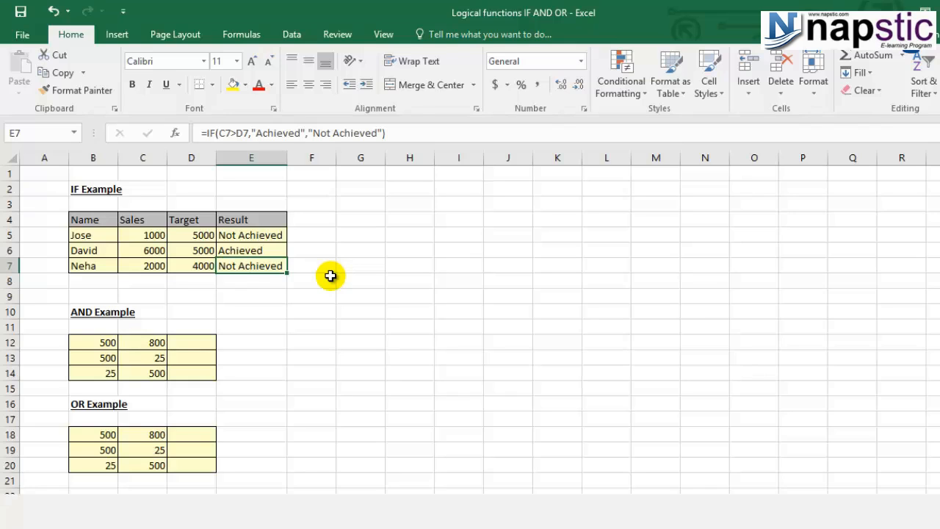
{"action": "left_click", "coordinate": [89, 342]}
{"action": "left_click", "coordinate": [136, 345]}
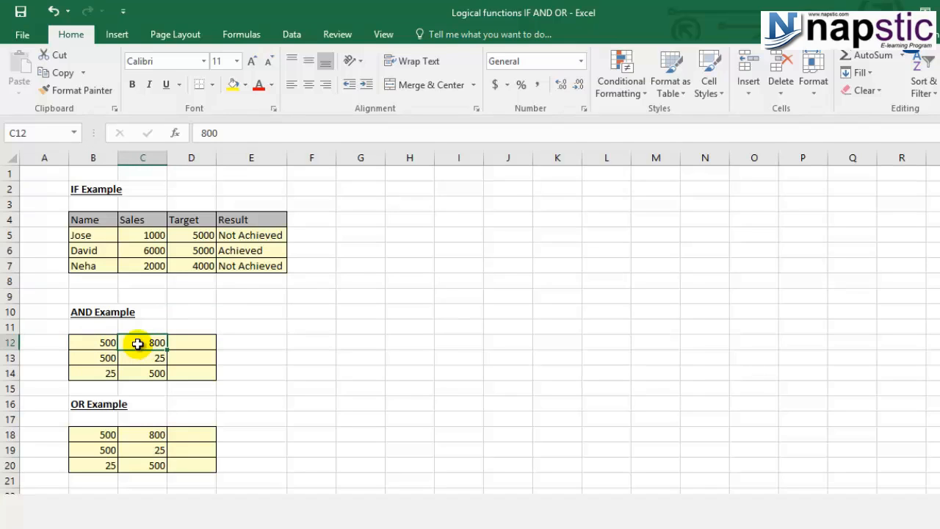
{"action": "left_click", "coordinate": [95, 343]}
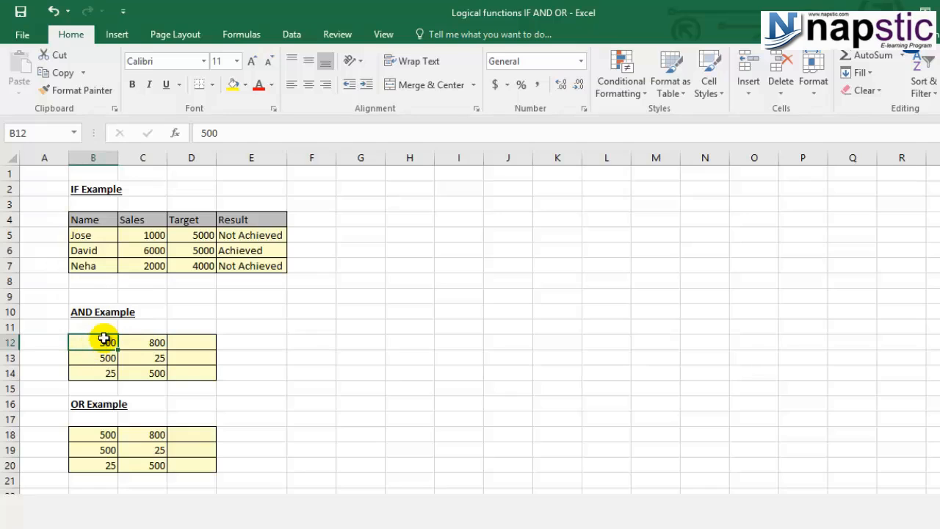
{"action": "left_click", "coordinate": [131, 342]}
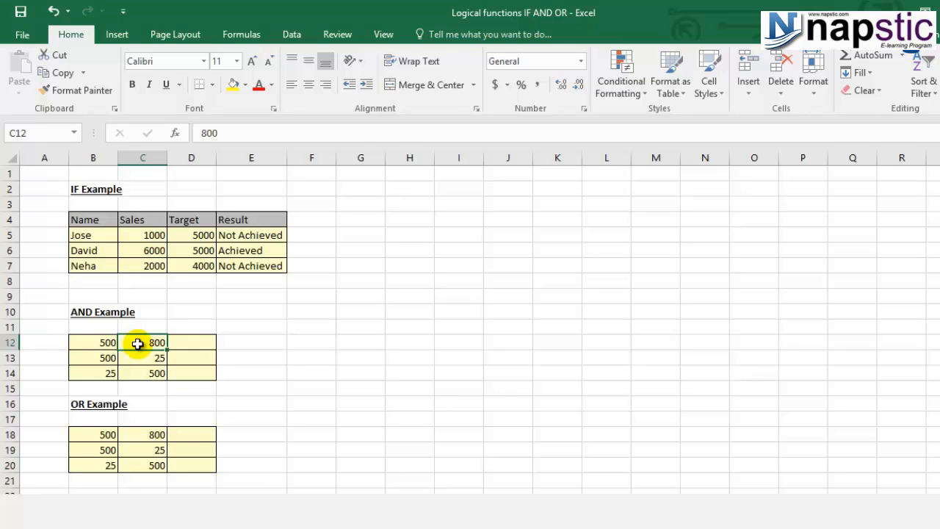
Enter the formula =AND(B12>100,C12>100) in cell D12 of the AND example
{"action": "left_click", "coordinate": [191, 344]}
{"action": "type", "text": "="}
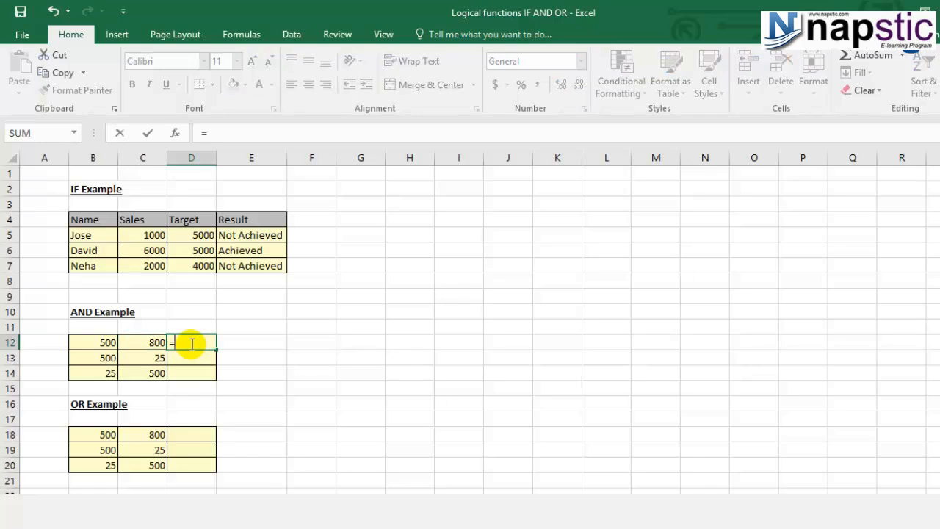
{"action": "type", "text": "and"}
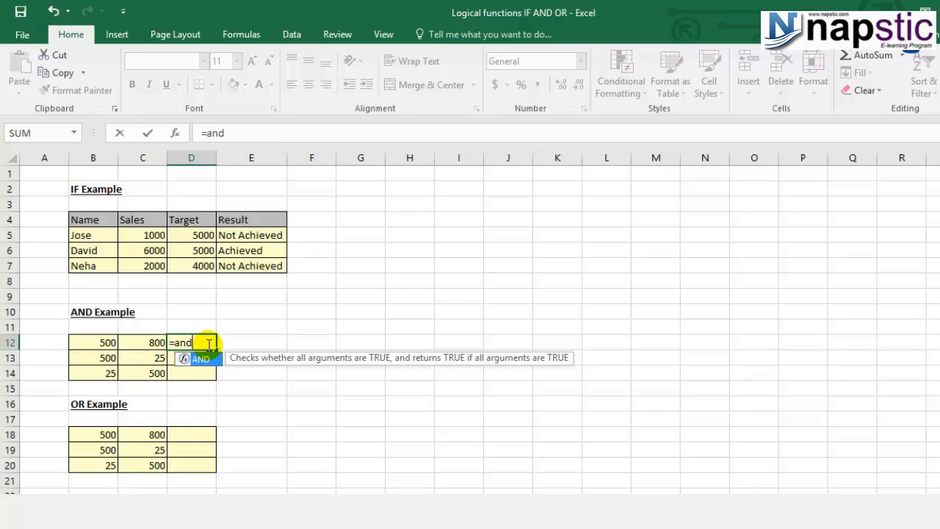
{"action": "type", "text": "("}
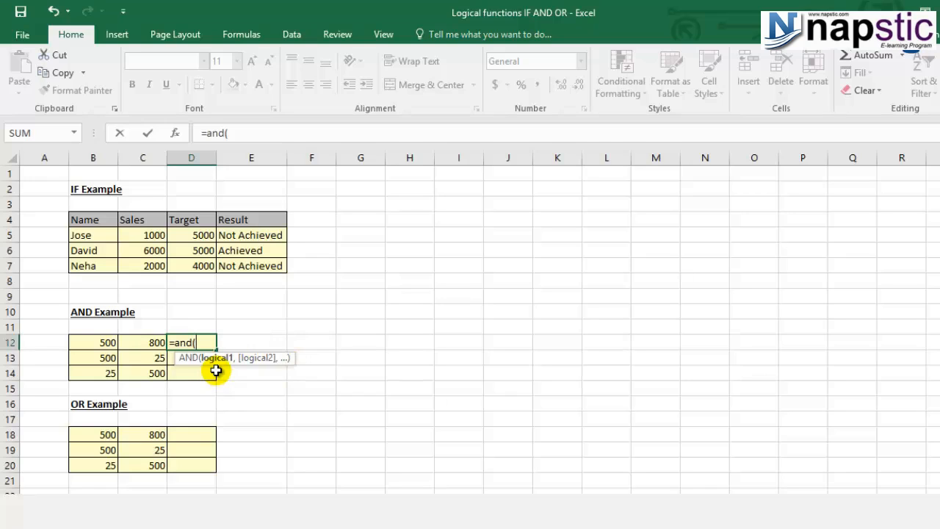
{"action": "left_click", "coordinate": [96, 345]}
{"action": "type", "text": ">100"}
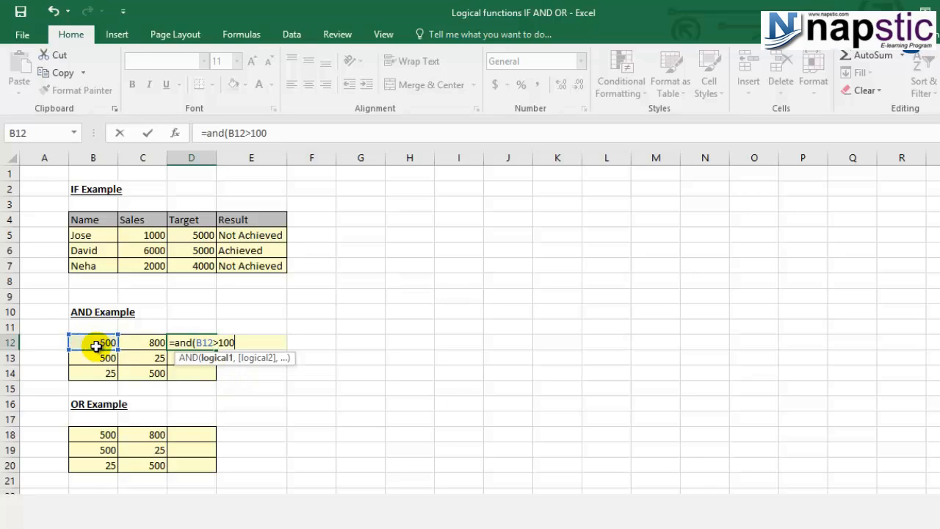
{"action": "type", "text": ","}
{"action": "left_click", "coordinate": [136, 343]}
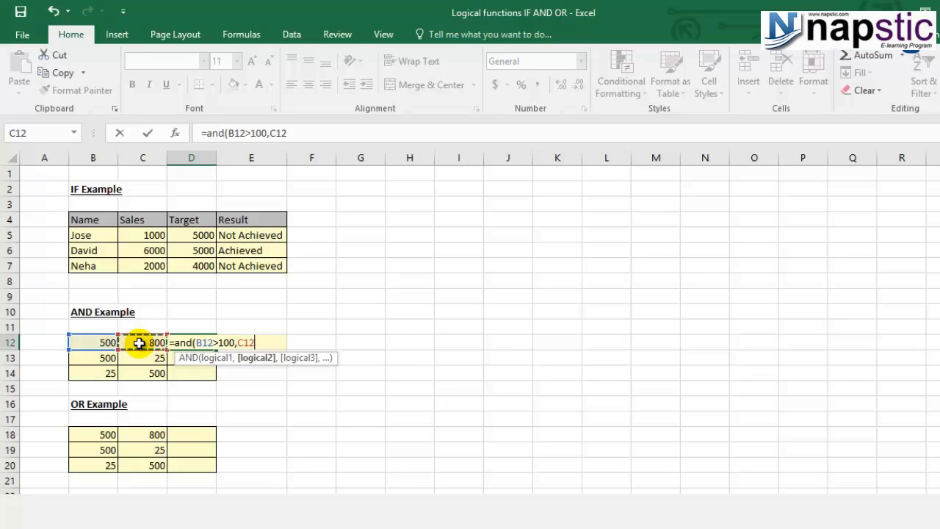
{"action": "type", "text": ">100)"}
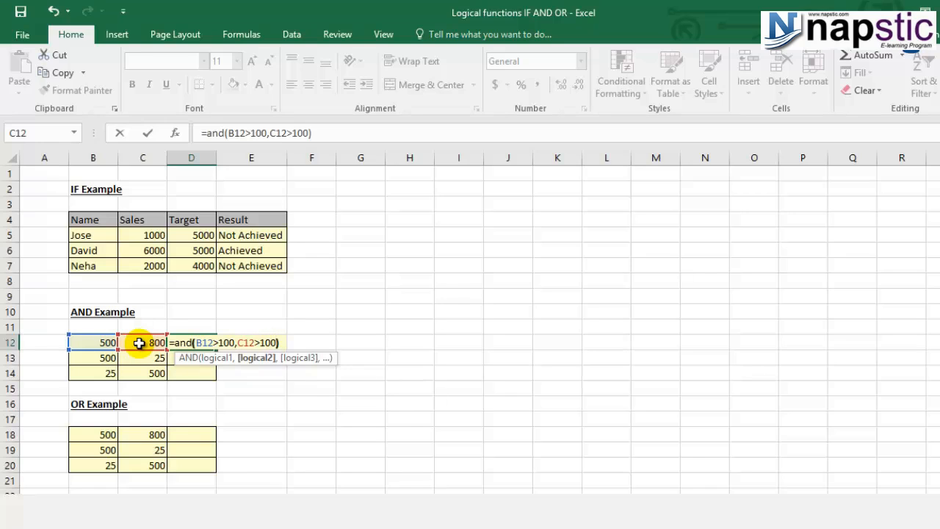
{"action": "key", "text": "Return"}
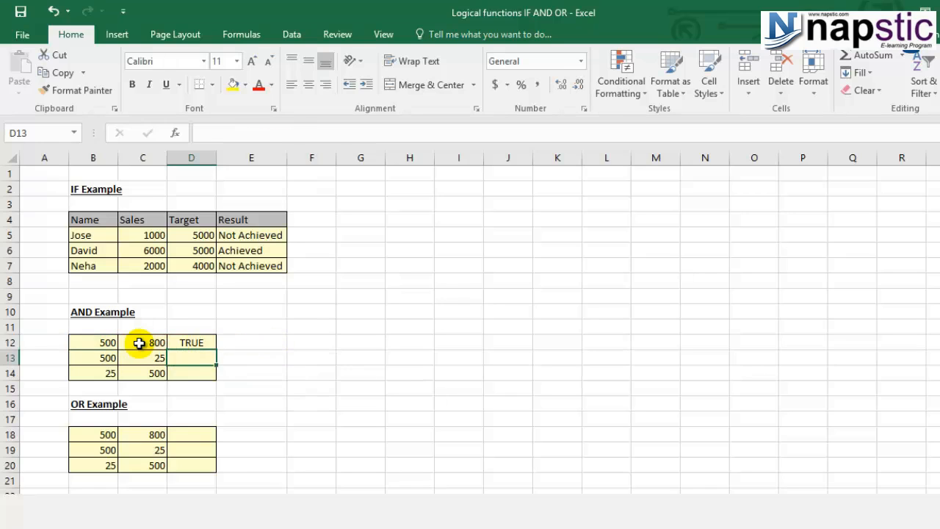
{"action": "left_click", "coordinate": [192, 343]}
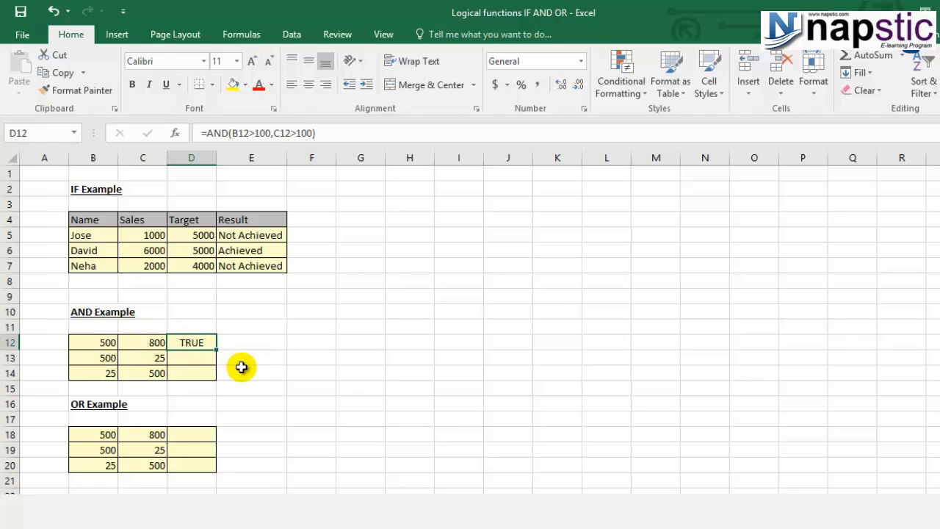
Copy the AND formula from D12 into D13:D14
{"action": "key", "text": "ctrl+c"}
{"action": "left_click_drag", "start_coordinate": [183, 354], "coordinate": [179, 365]}
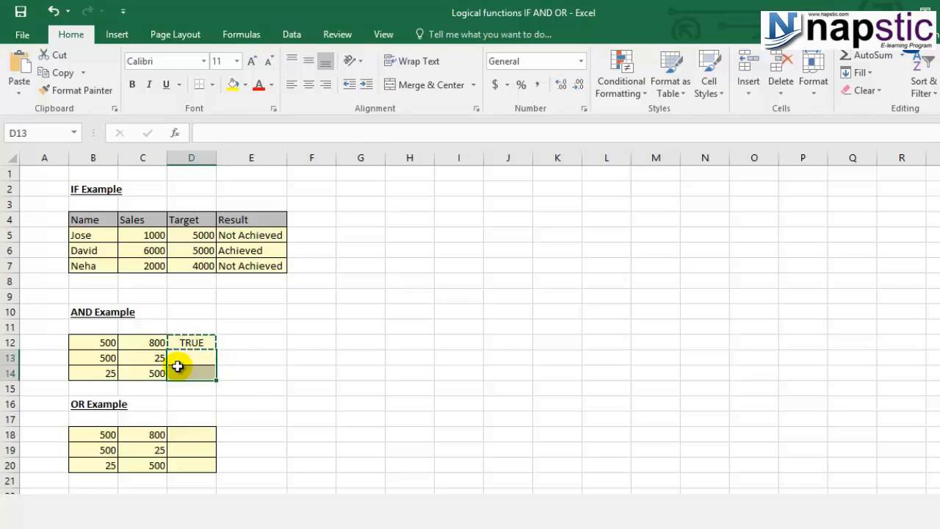
{"action": "key", "text": "ctrl+v"}
{"action": "key", "text": "Escape"}
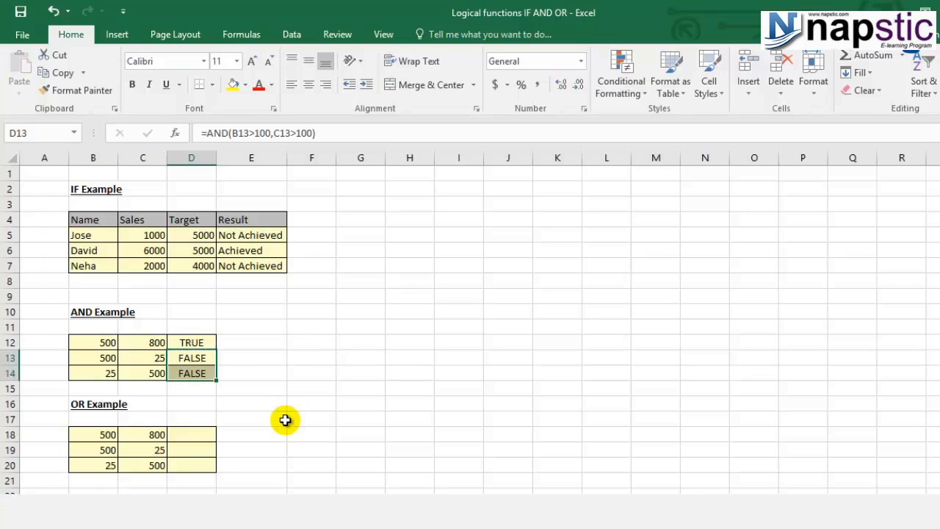
{"action": "left_click", "coordinate": [243, 415]}
Inspect the copied AND formulas in D13 and D14 and the cells they reference
{"action": "left_click", "coordinate": [210, 358]}
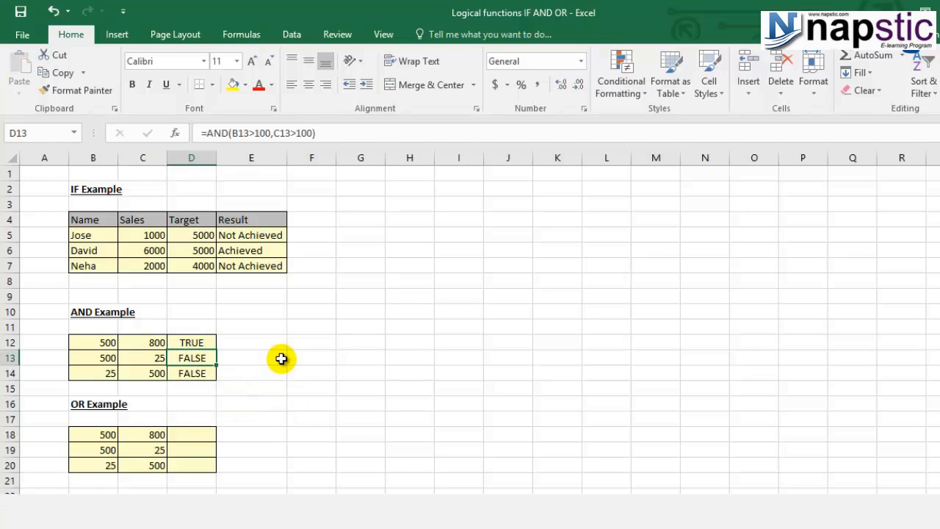
{"action": "key", "text": "F2"}
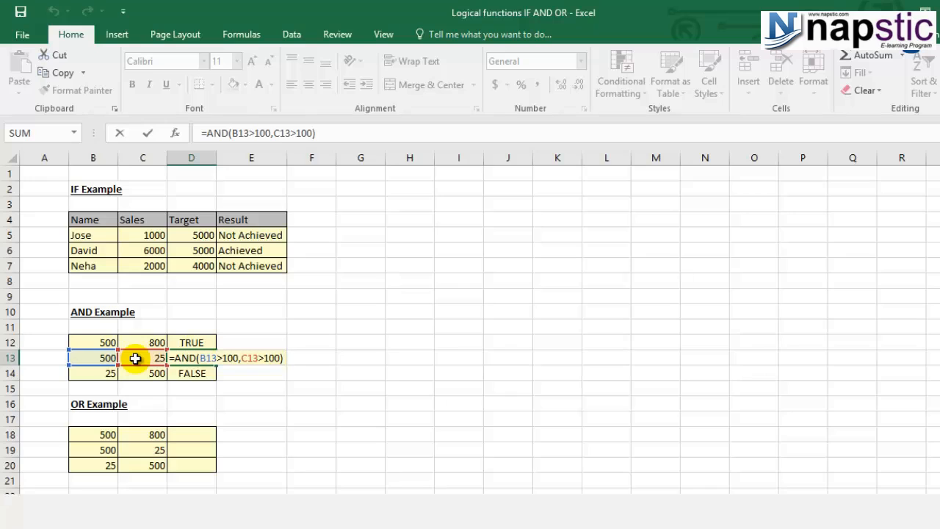
{"action": "key", "text": "Return"}
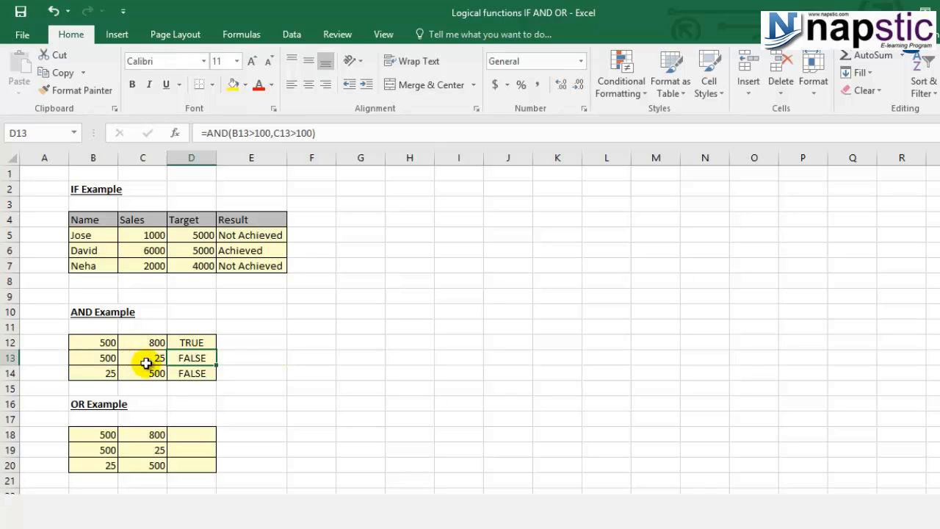
{"action": "left_click", "coordinate": [108, 375]}
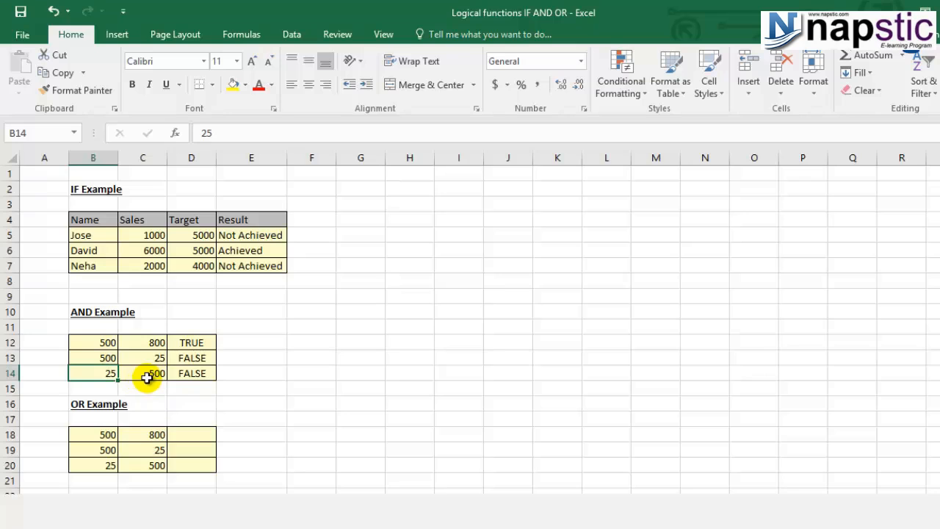
{"action": "left_click", "coordinate": [195, 373]}
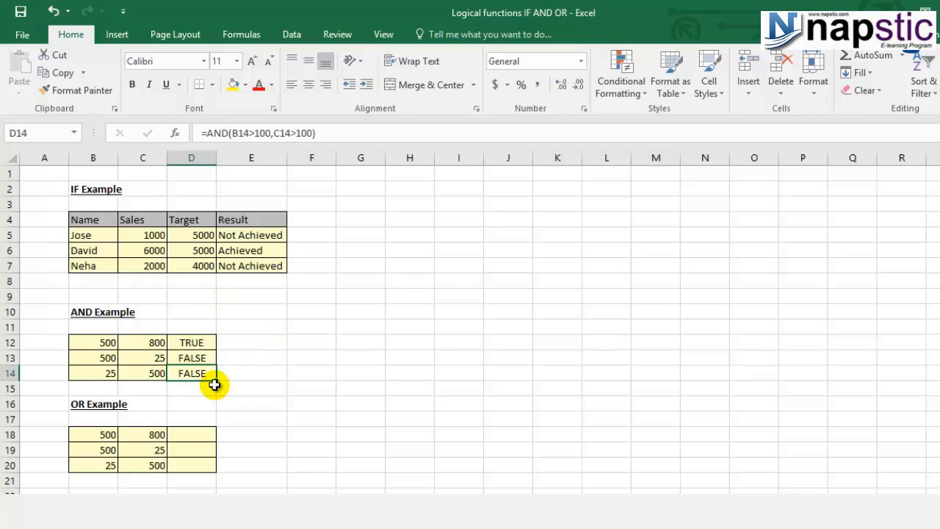
Examine the OR example's heading and the values in B18 and C18 that its first test uses
{"action": "left_click", "coordinate": [80, 404]}
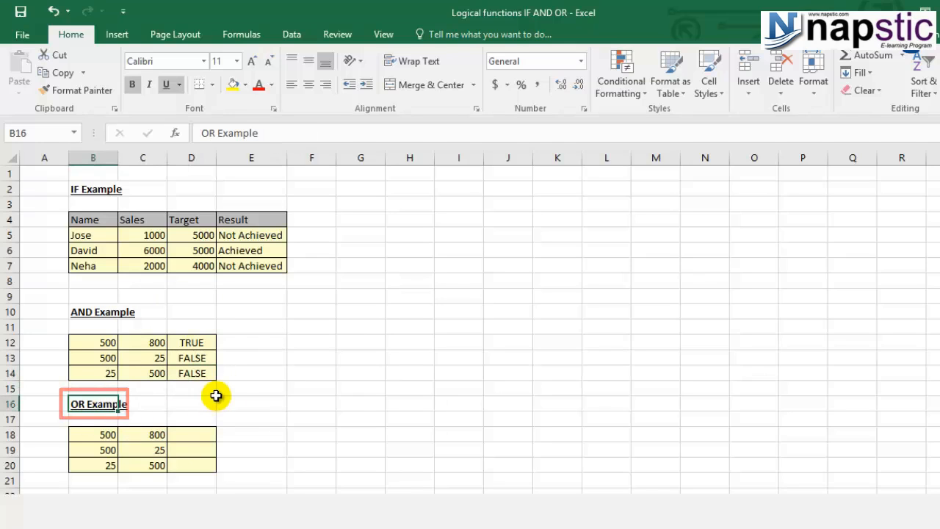
{"action": "left_click", "coordinate": [204, 432]}
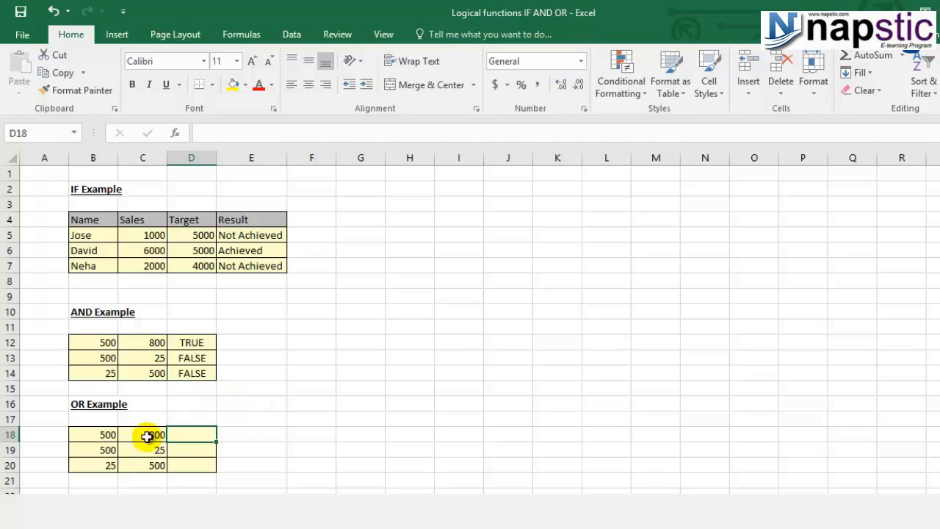
{"action": "left_click", "coordinate": [94, 434]}
{"action": "left_click", "coordinate": [134, 431]}
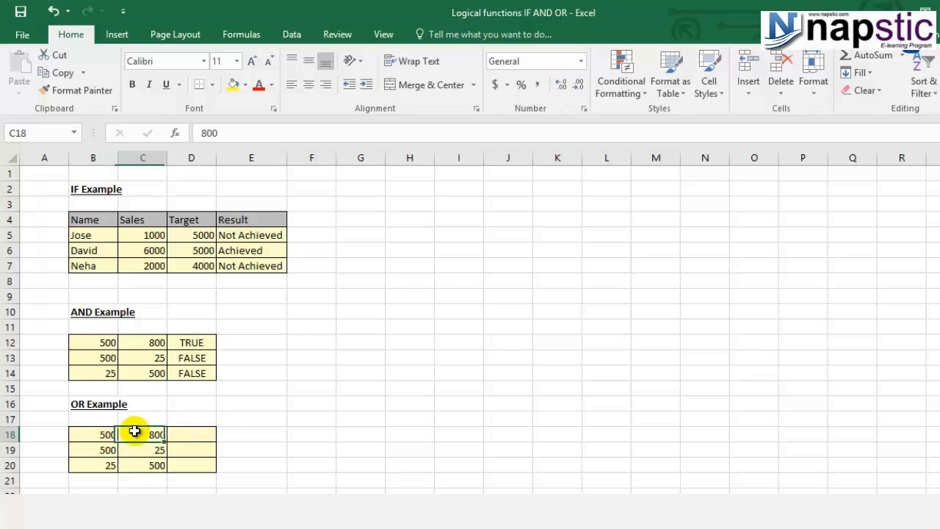
{"action": "left_click", "coordinate": [187, 430]}
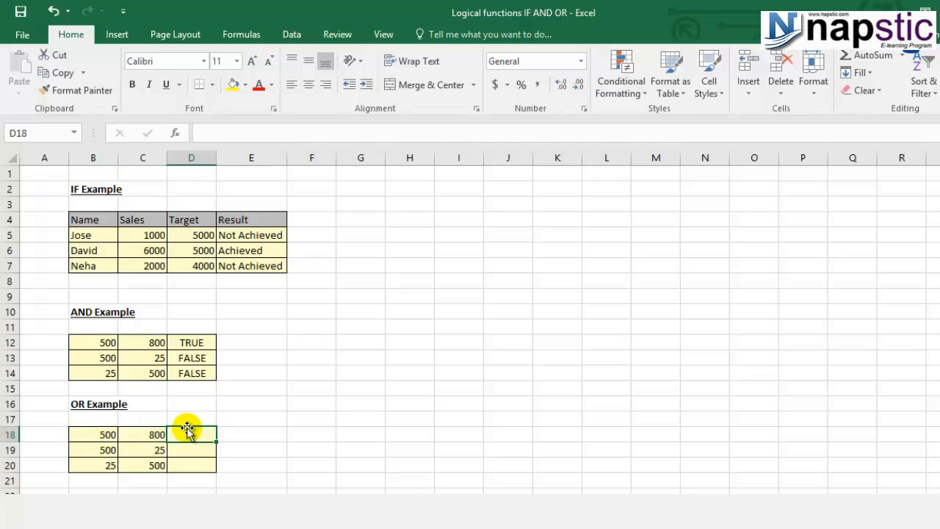
{"action": "left_click", "coordinate": [95, 435]}
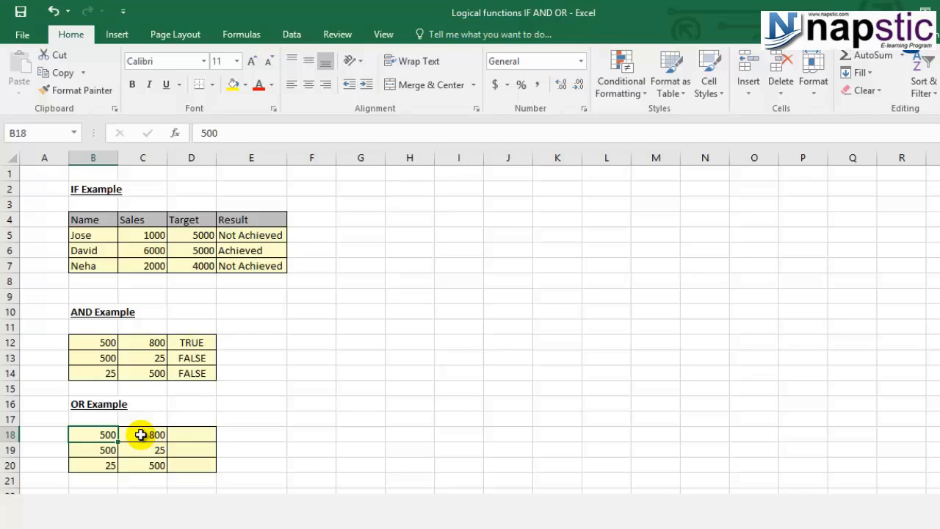
Enter the formula =OR(B18>100,C18>100) in cell D18 of the OR example
{"action": "left_click", "coordinate": [189, 433]}
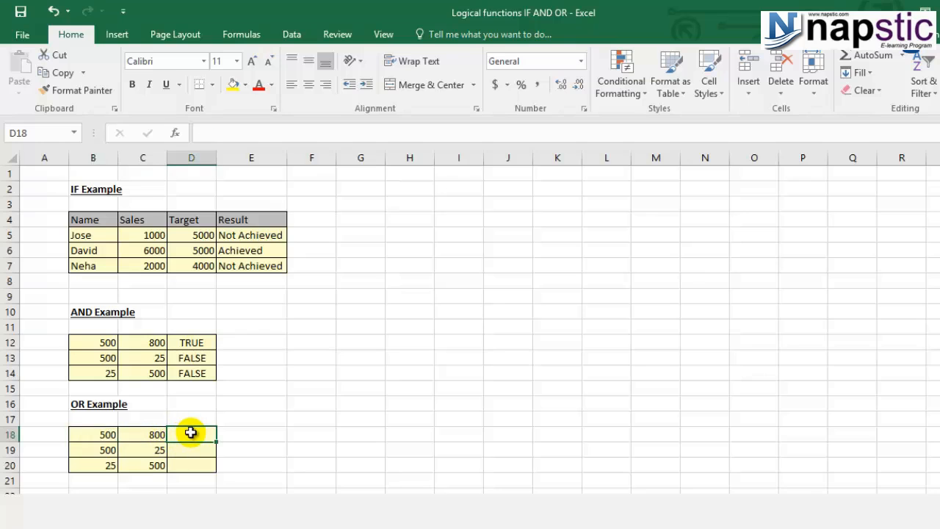
{"action": "type", "text": "=or"}
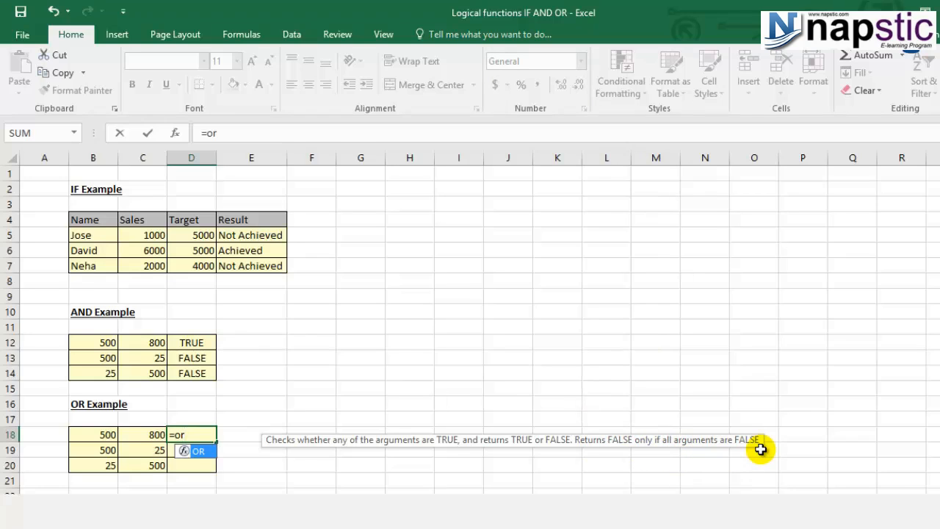
{"action": "type", "text": "("}
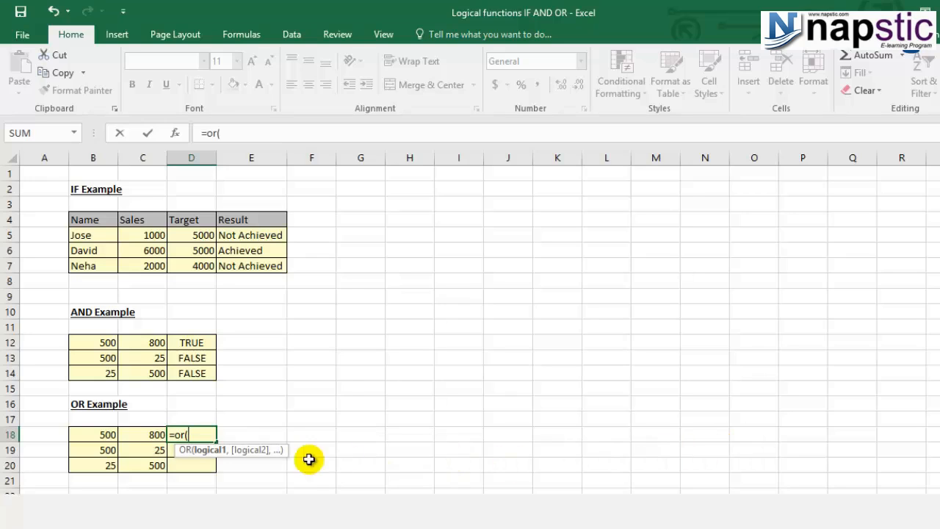
{"action": "left_click", "coordinate": [78, 434]}
{"action": "type", "text": ">100,"}
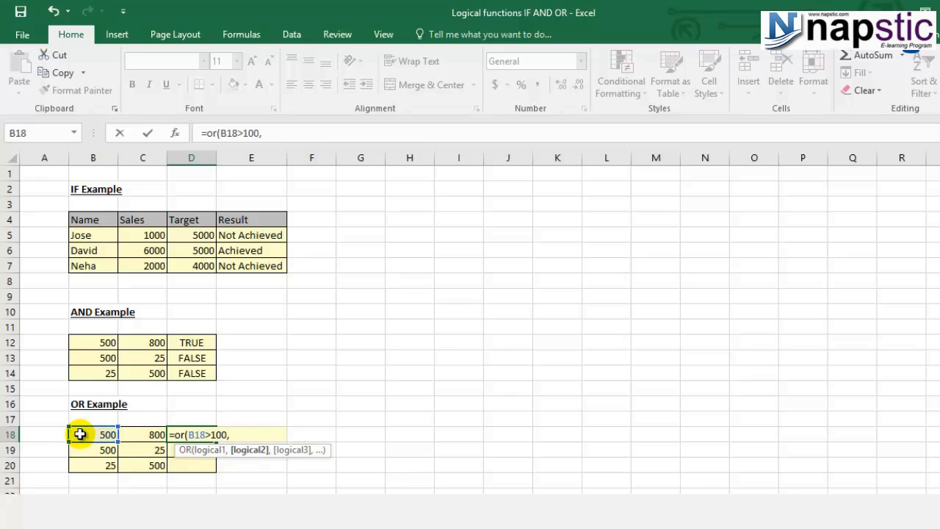
{"action": "left_click", "coordinate": [140, 434]}
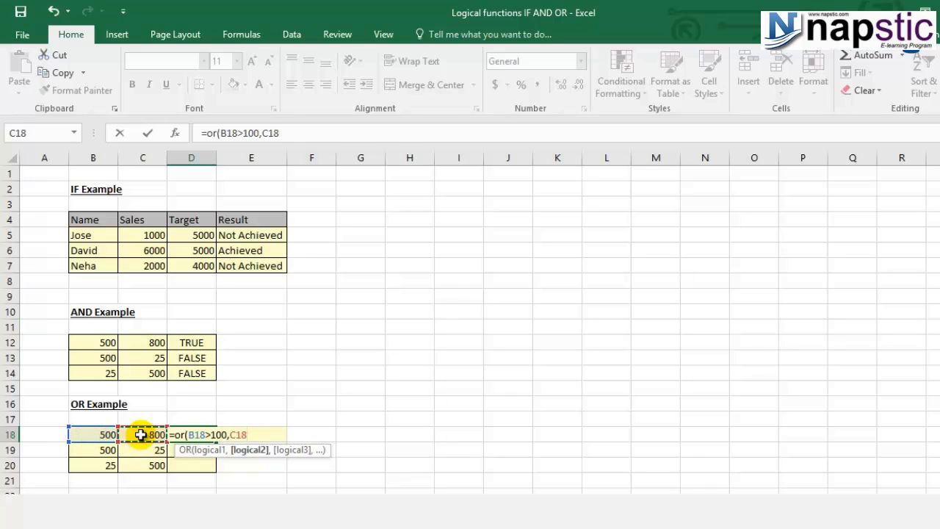
{"action": "type", "text": ">100)"}
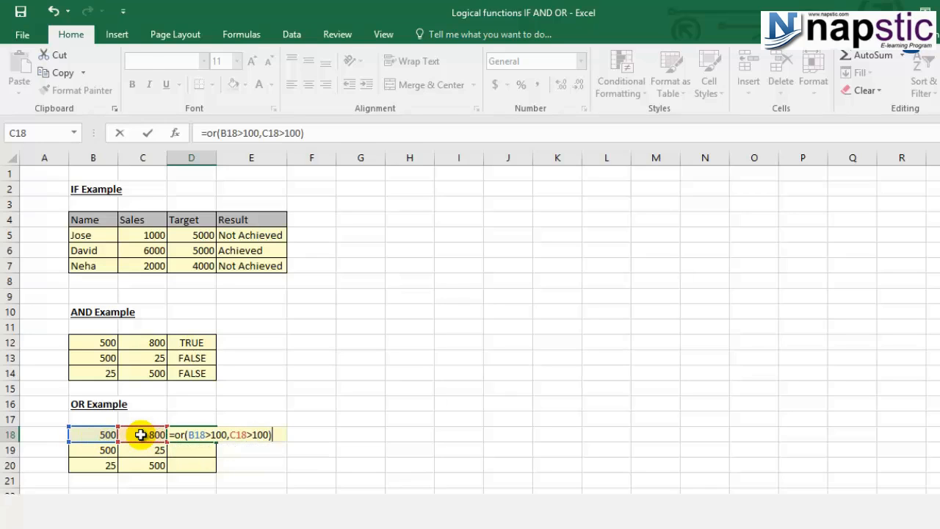
{"action": "key", "text": "Return"}
Check the cell references of the OR formula in D18 and copy it into D19:D20
{"action": "left_click", "coordinate": [181, 433]}
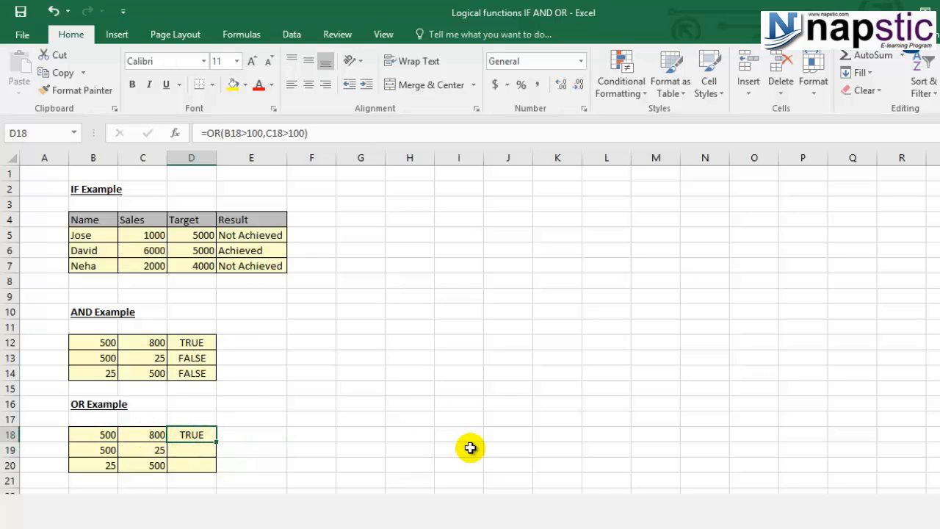
{"action": "key", "text": "F2"}
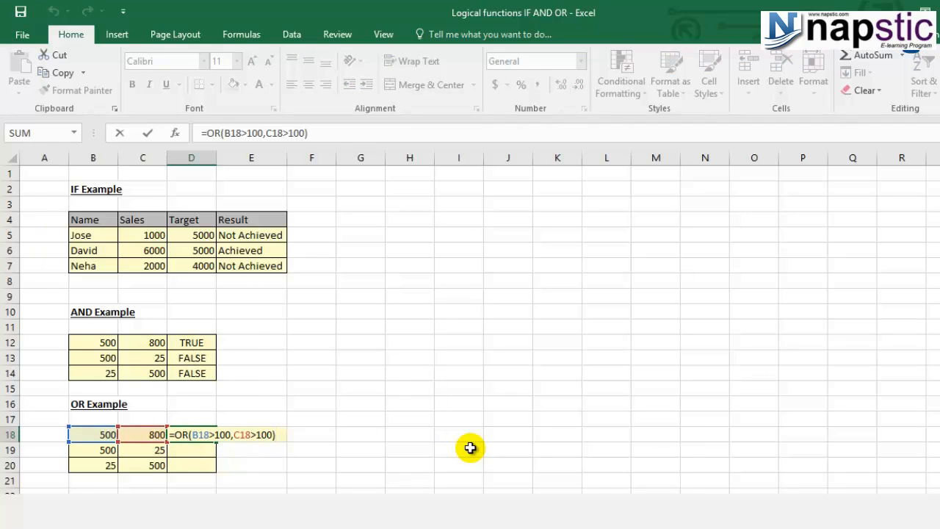
{"action": "key", "text": "Escape"}
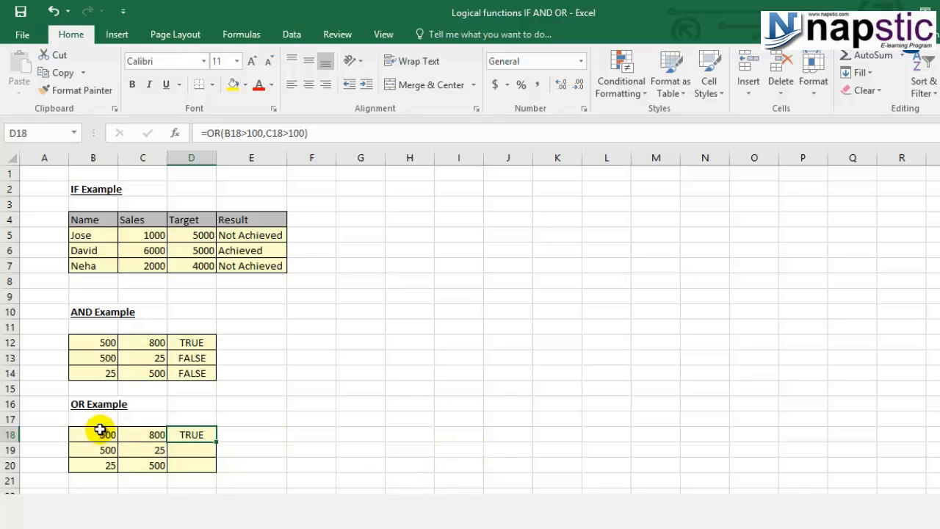
{"action": "key", "text": "ctrl+c"}
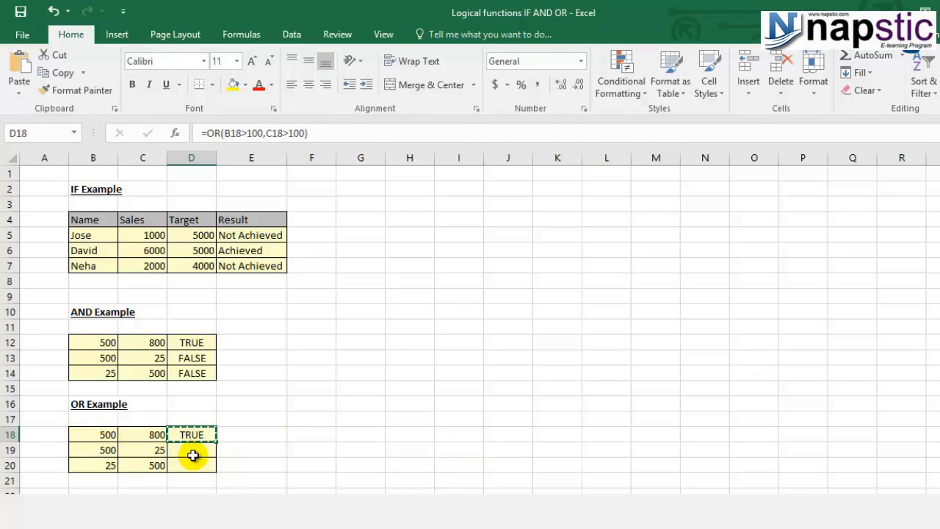
{"action": "key", "text": "Down"}
{"action": "left_click", "coordinate": [192, 465], "text": "shift"}
{"action": "key", "text": "ctrl+v"}
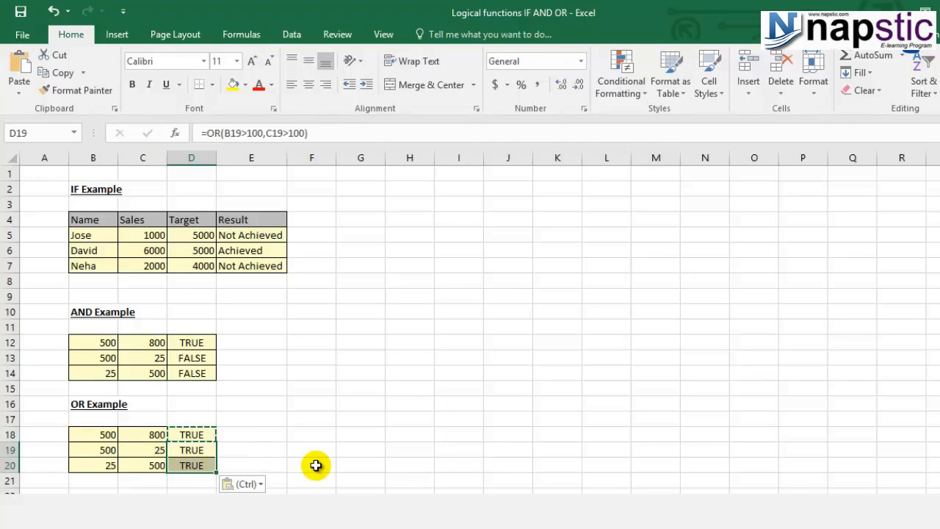
{"action": "key", "text": "Escape"}
Inspect the copied OR formulas in D19 and D20 and the values they test
{"action": "left_click", "coordinate": [203, 451]}
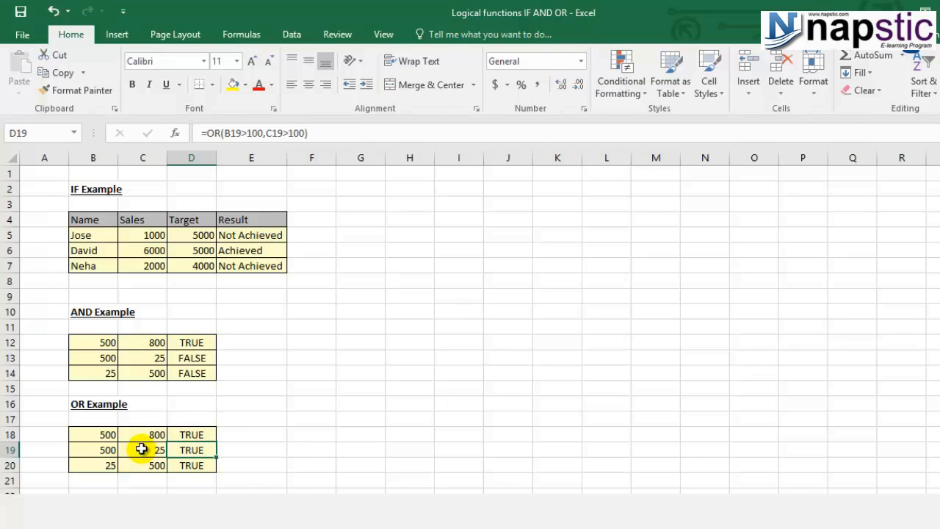
{"action": "left_click", "coordinate": [99, 451]}
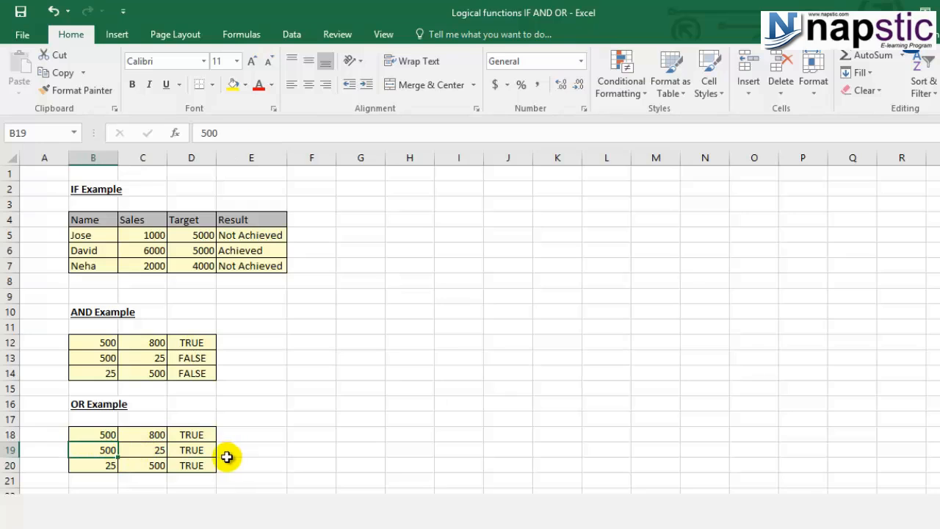
{"action": "left_click", "coordinate": [204, 466]}
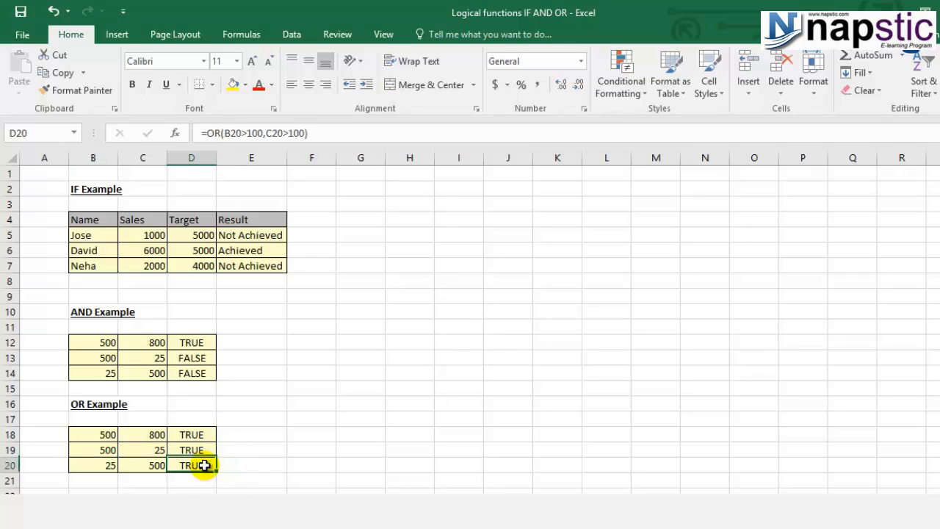
{"action": "left_click", "coordinate": [109, 465]}
{"action": "left_click", "coordinate": [132, 466]}
{"action": "left_click", "coordinate": [184, 466]}
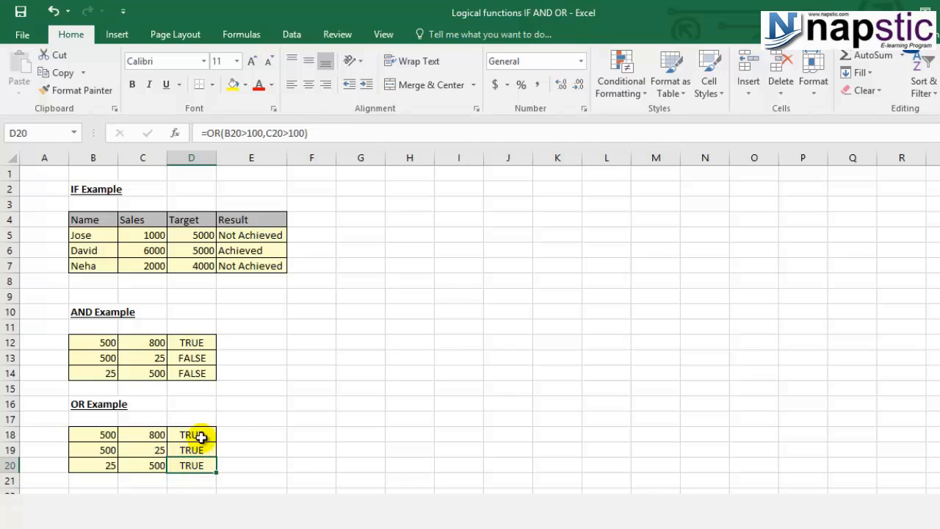
Compare the AND results in D13:D14 with the OR results in D19:D20
{"action": "left_click_drag", "start_coordinate": [205, 361], "coordinate": [204, 381]}
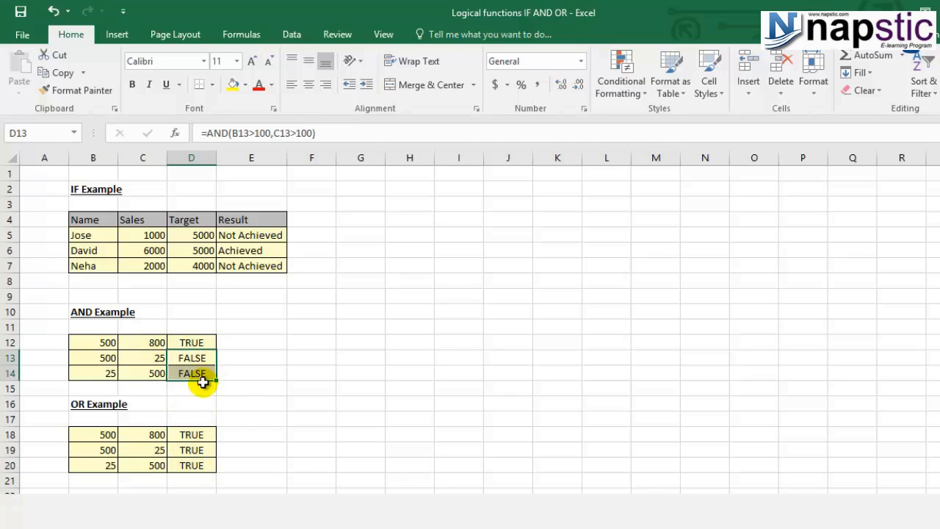
{"action": "left_click", "coordinate": [202, 448]}
{"action": "left_click_drag", "start_coordinate": [201, 448], "coordinate": [205, 461]}
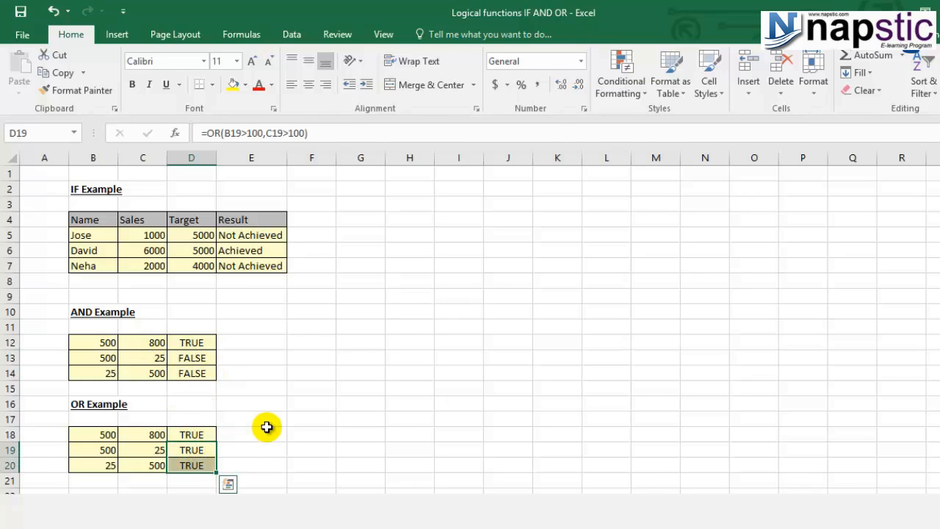